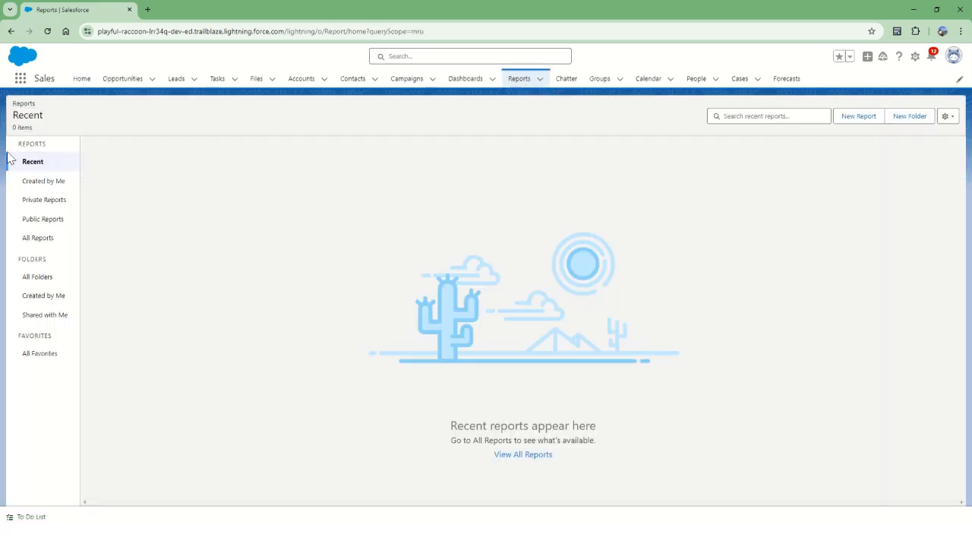
# Step: Open Reports by searching the app launcher for report
pyautogui.click(21, 81)
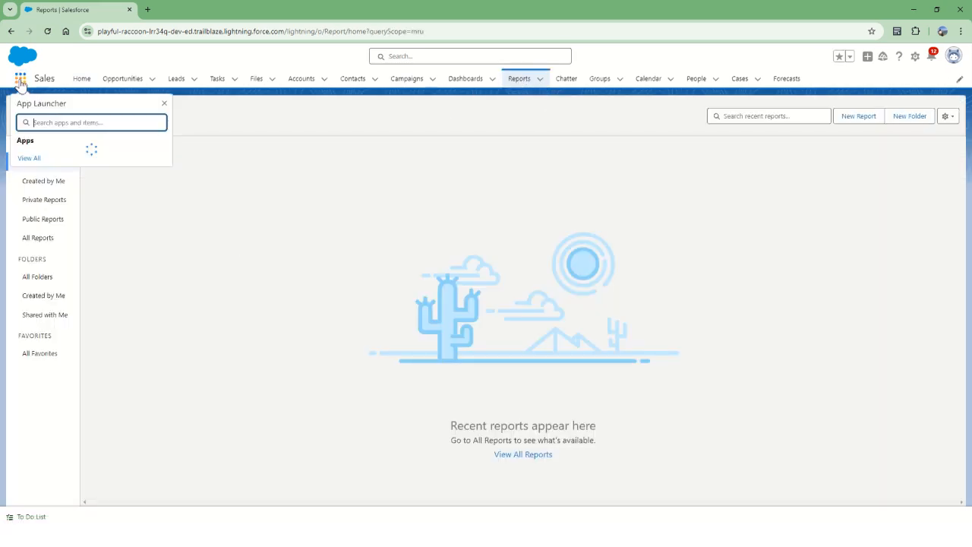
pyautogui.write('reports')
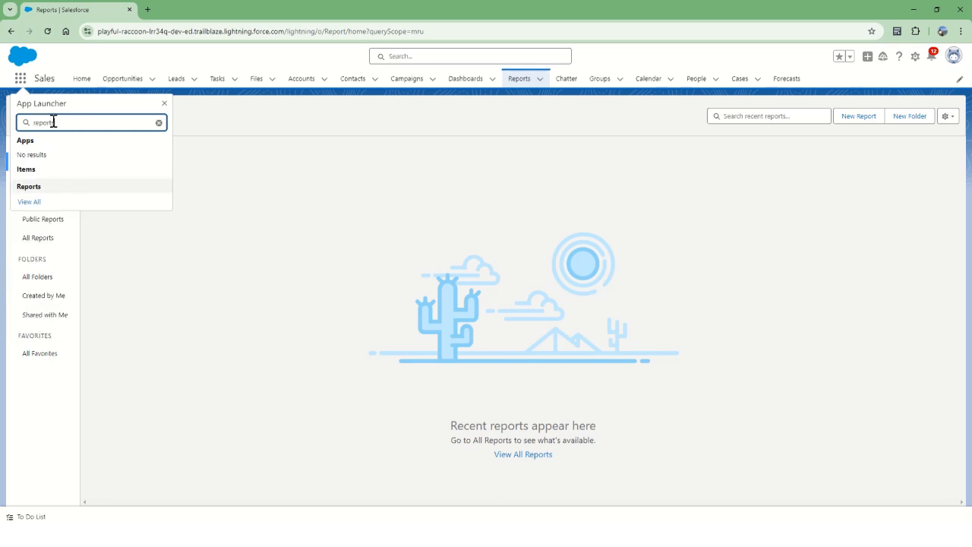
pyautogui.click(35, 188)
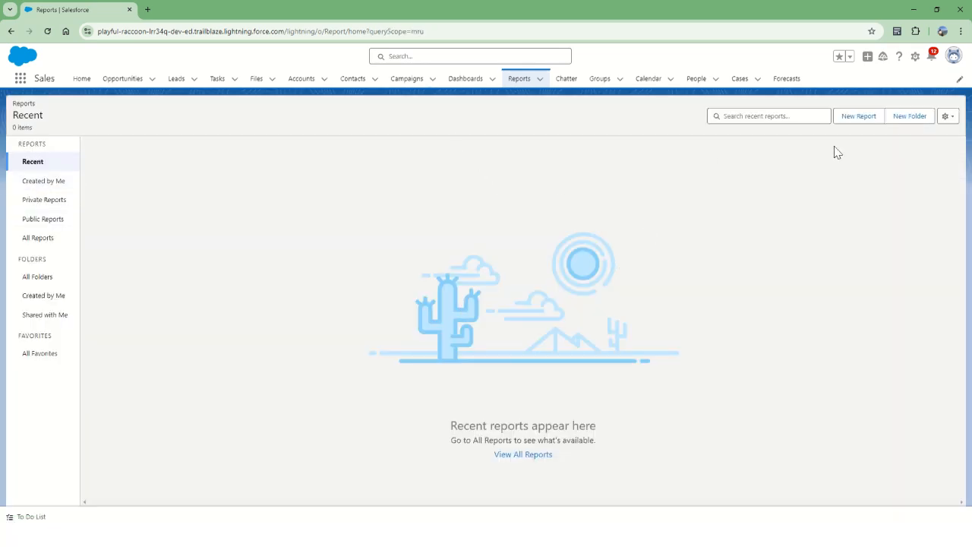
# Step: Start a new report using the standard Opportunities report type
pyautogui.click(858, 121)
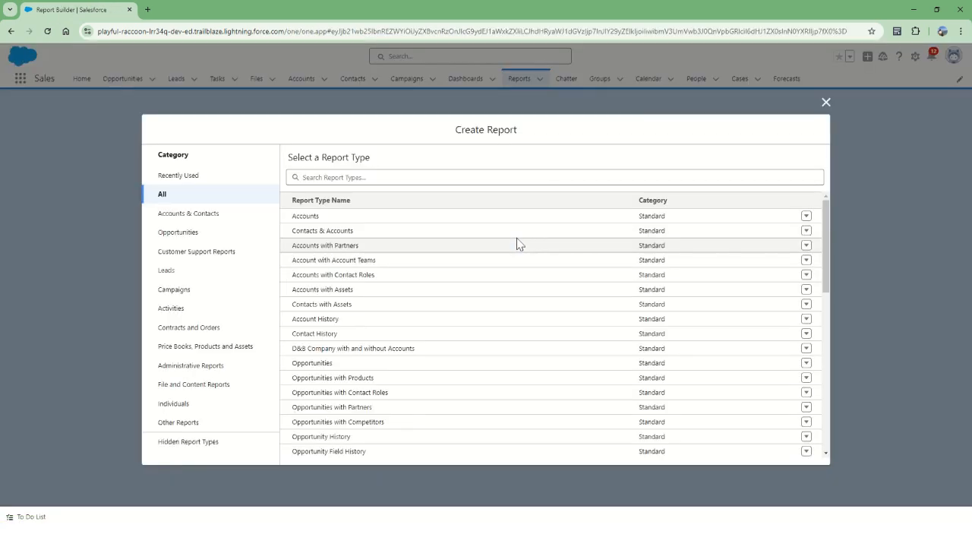
pyautogui.click(182, 238)
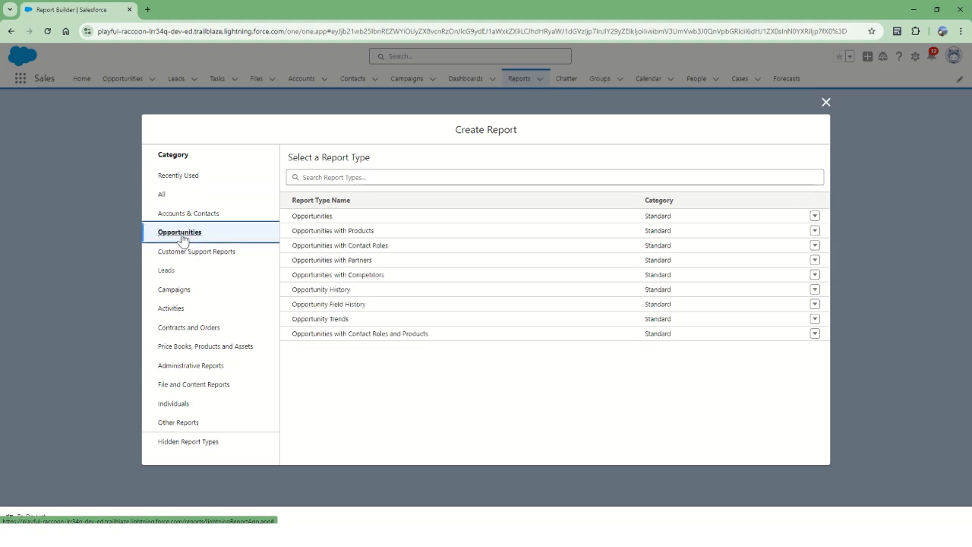
pyautogui.click(320, 219)
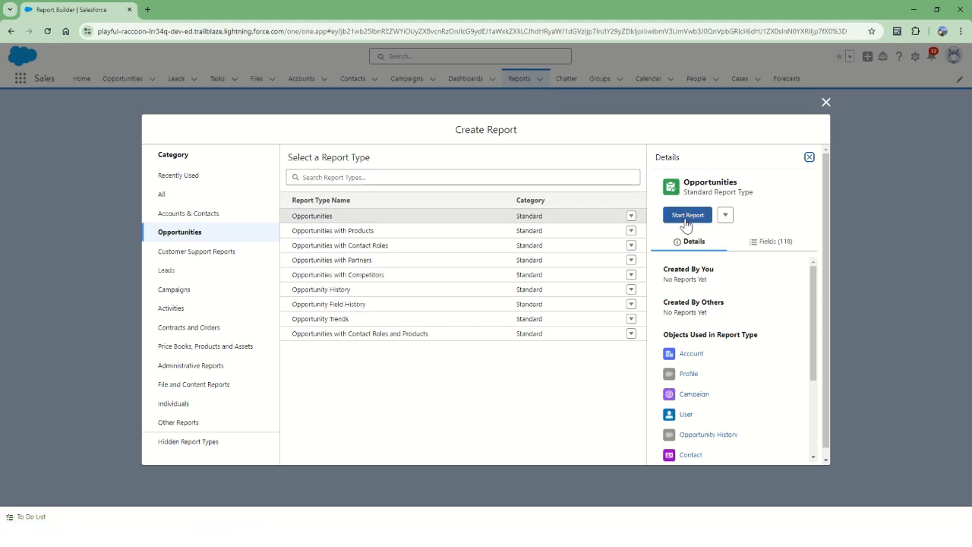
pyautogui.click(687, 216)
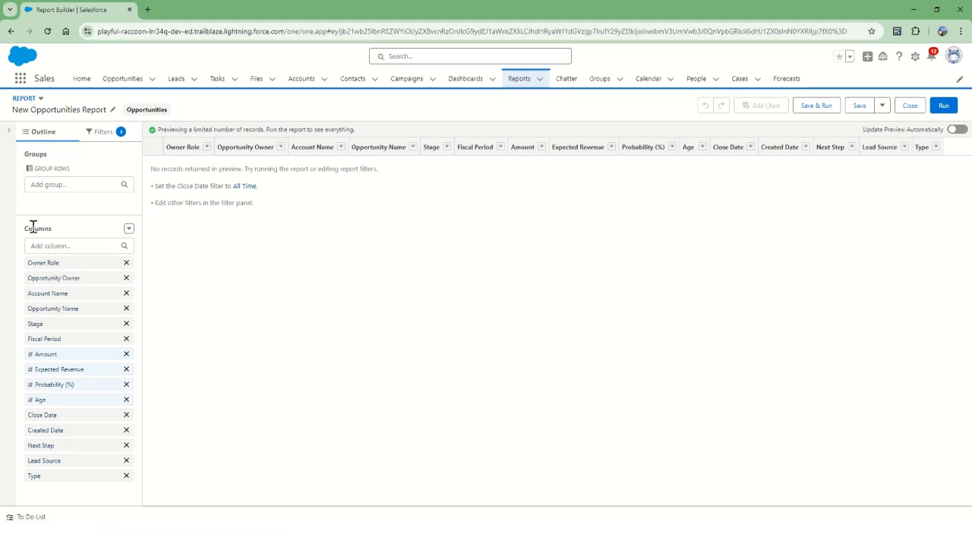
# Step: Remove the Fiscal Period, Amount, Expected Revenue and Probability (%) columns from the report
pyautogui.moveTo(25, 229); pyautogui.dragTo(52, 230)
pyautogui.click(76, 233)
pyautogui.click(126, 339)
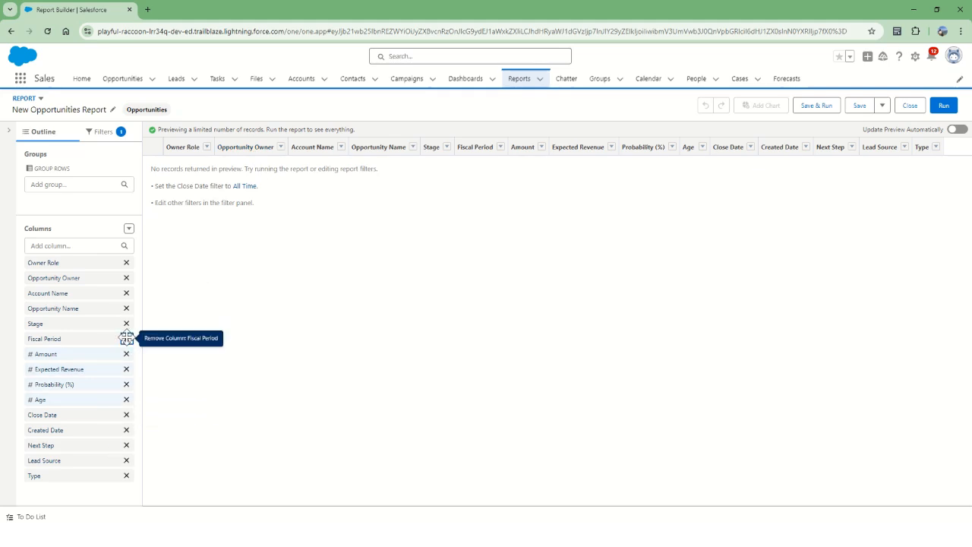
pyautogui.click(126, 338)
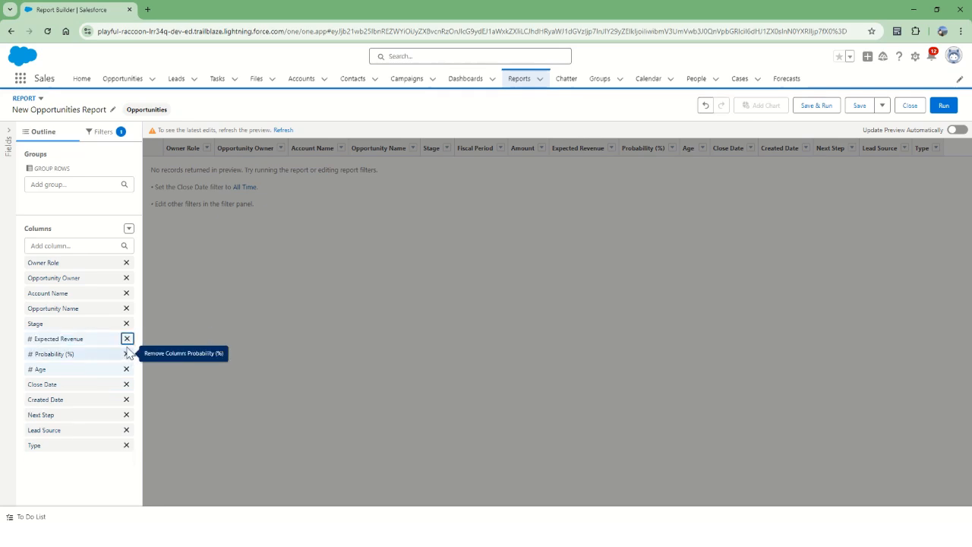
pyautogui.click(126, 338)
pyautogui.click(126, 339)
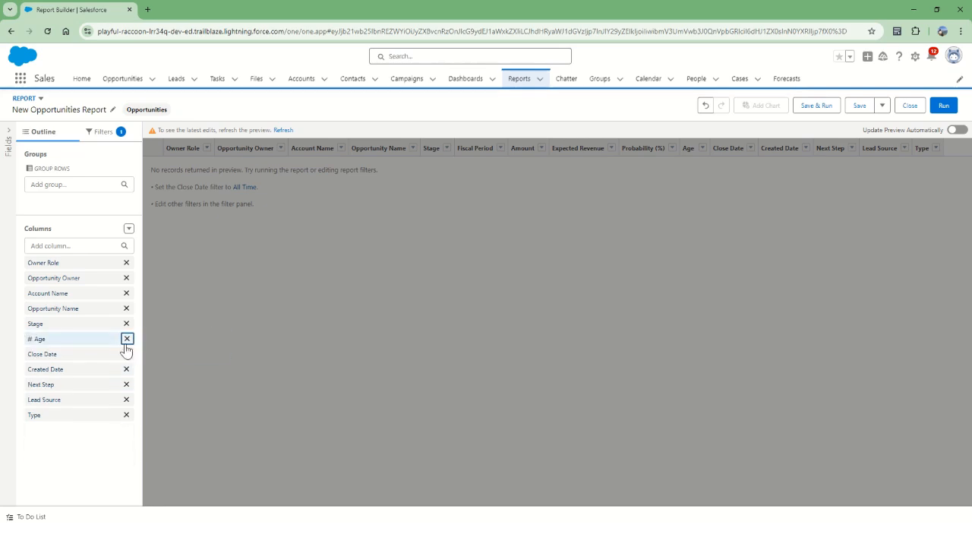
# Step: Remove the Age, Created Date, Next Step, Lead Source and Type columns
pyautogui.click(126, 339)
pyautogui.click(126, 354)
pyautogui.click(126, 354)
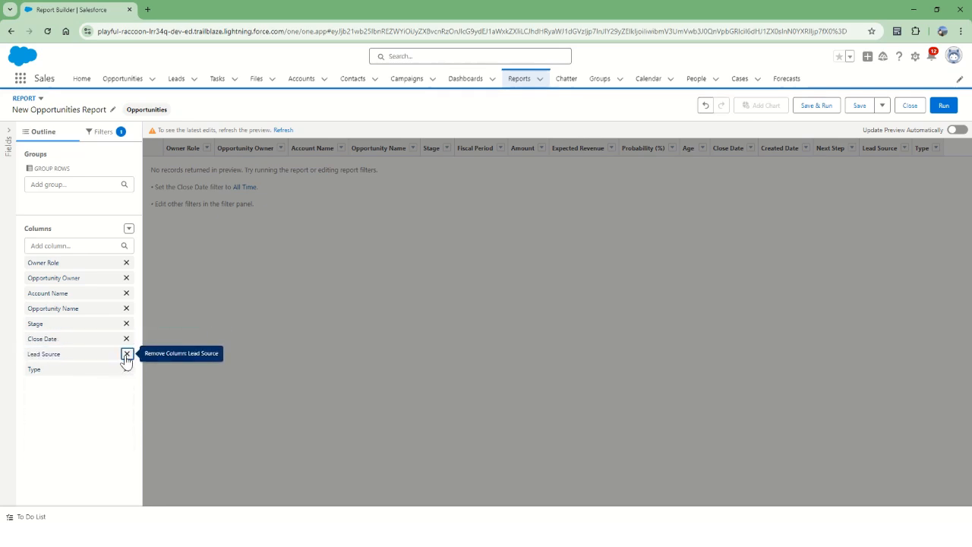
pyautogui.click(126, 354)
pyautogui.click(126, 354)
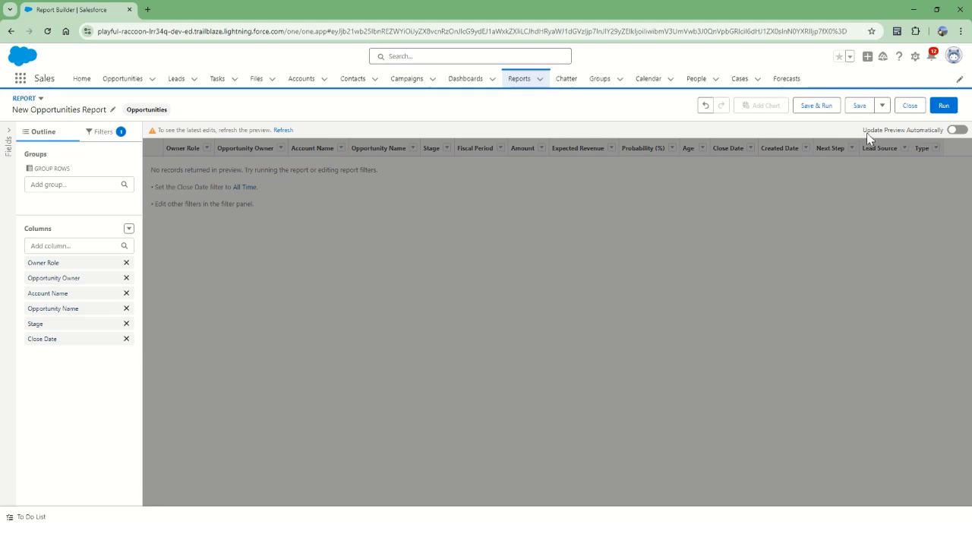
# Step: Turn on automatic preview updates and move the Close Date column to the first position
pyautogui.click(957, 132)
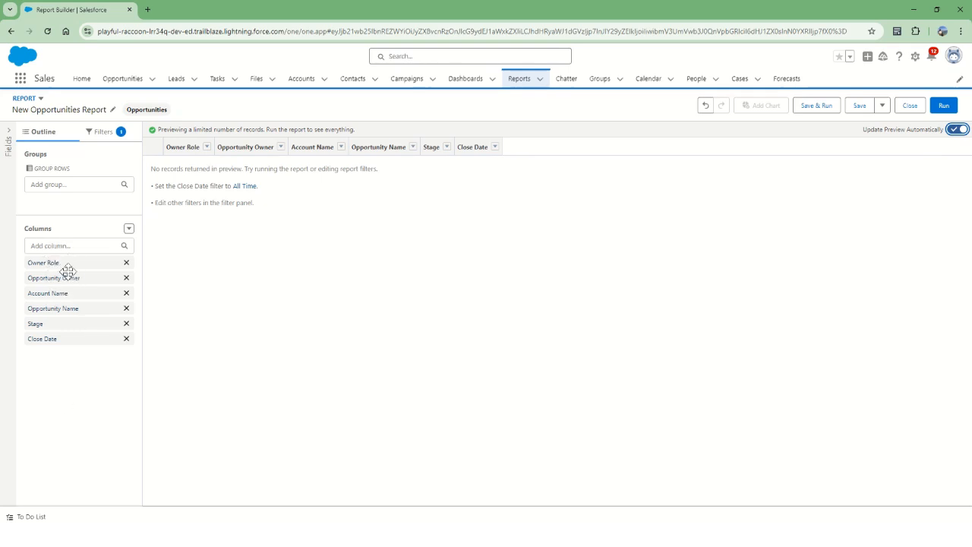
pyautogui.moveTo(69, 339); pyautogui.dragTo(78, 260)
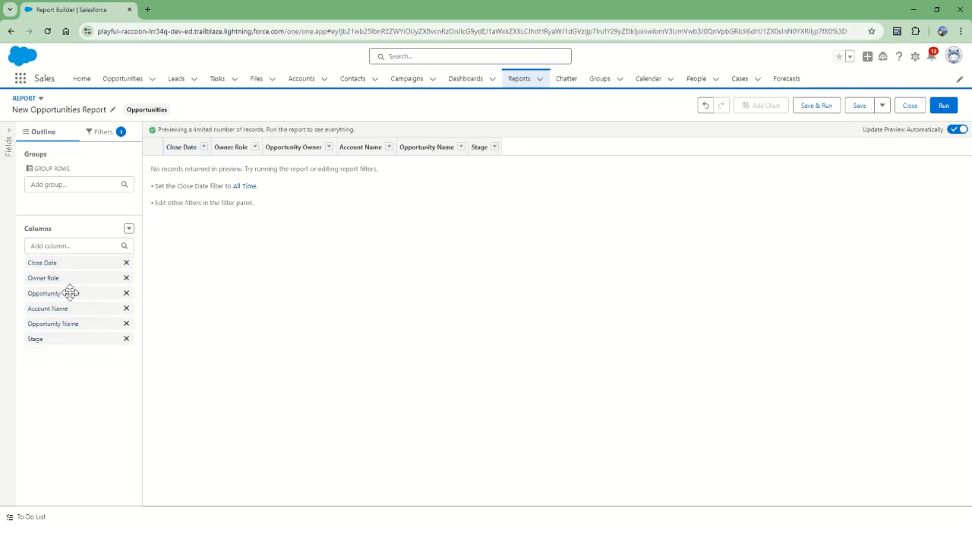
# Step: Add the Created By column and place it just before Stage
pyautogui.click(66, 246)
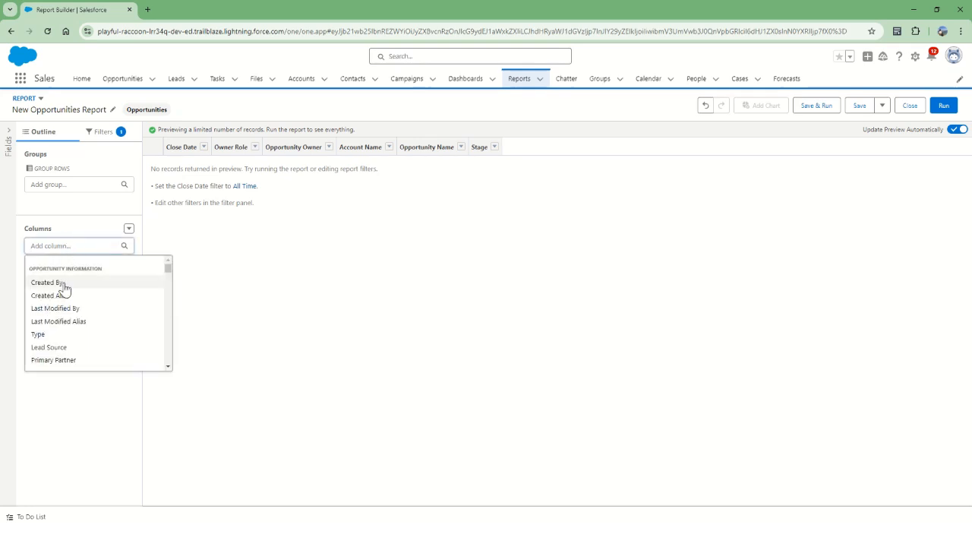
pyautogui.click(47, 282)
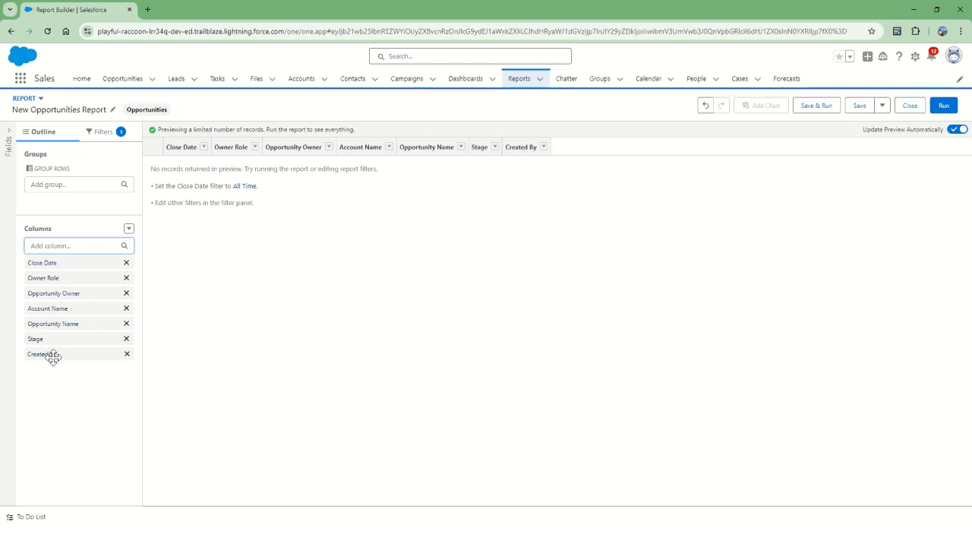
pyautogui.moveTo(52, 354); pyautogui.dragTo(28, 328)
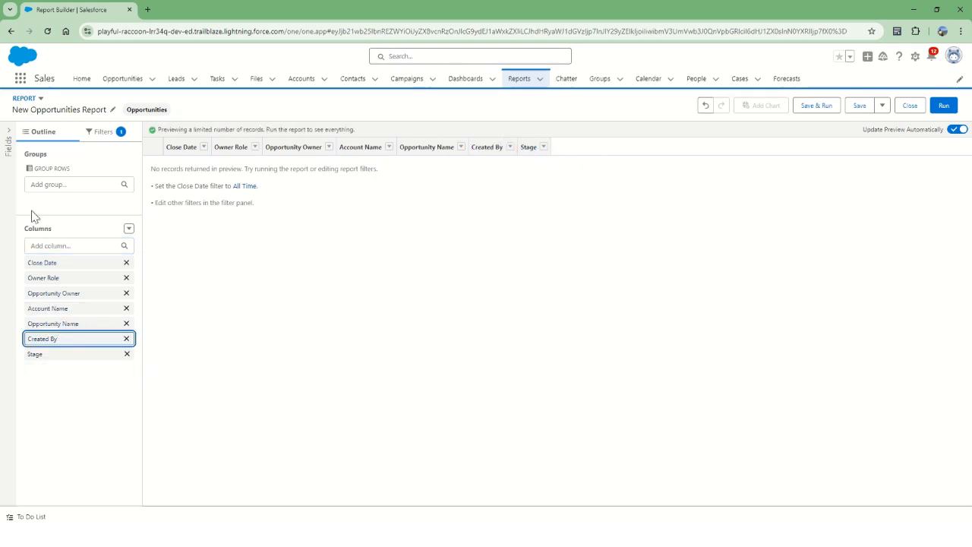
# Step: Browse the list of available report fields
pyautogui.click(8, 133)
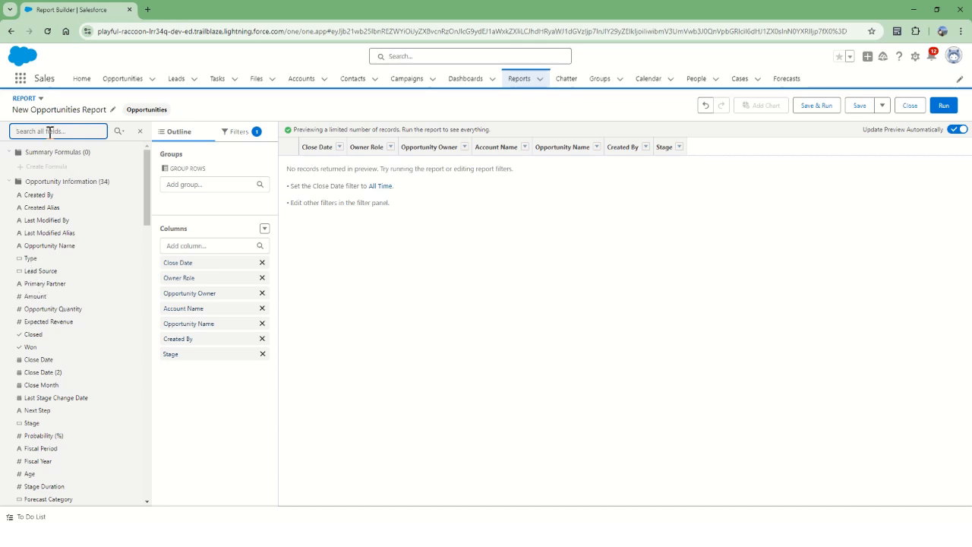
pyautogui.moveTo(147, 187); pyautogui.dragTo(149, 438)
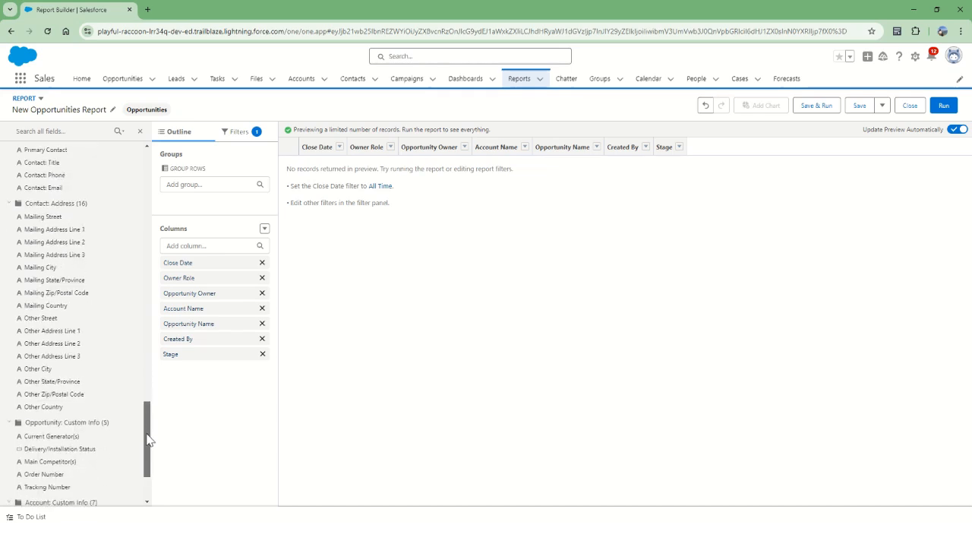
pyautogui.click(140, 130)
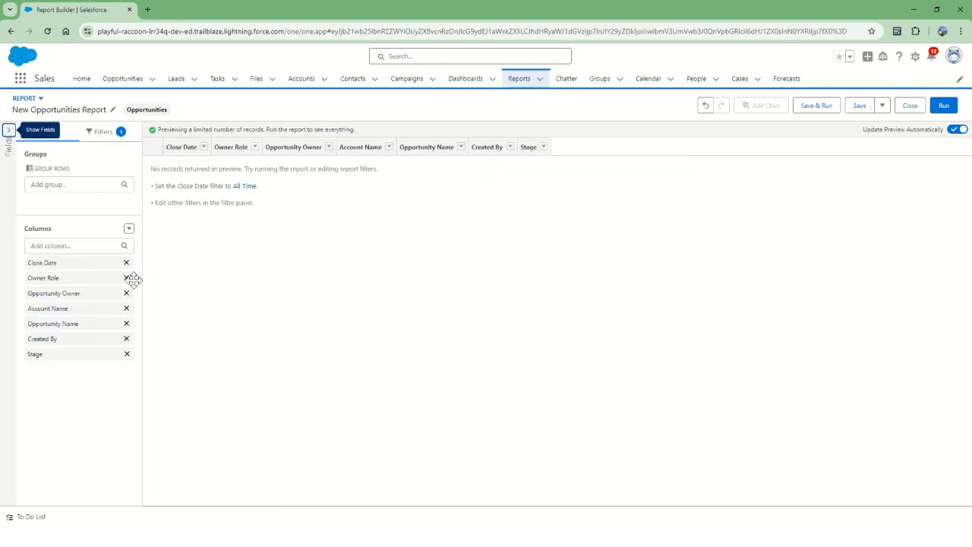
# Step: Change the Close Date filter range to All Time
pyautogui.click(105, 133)
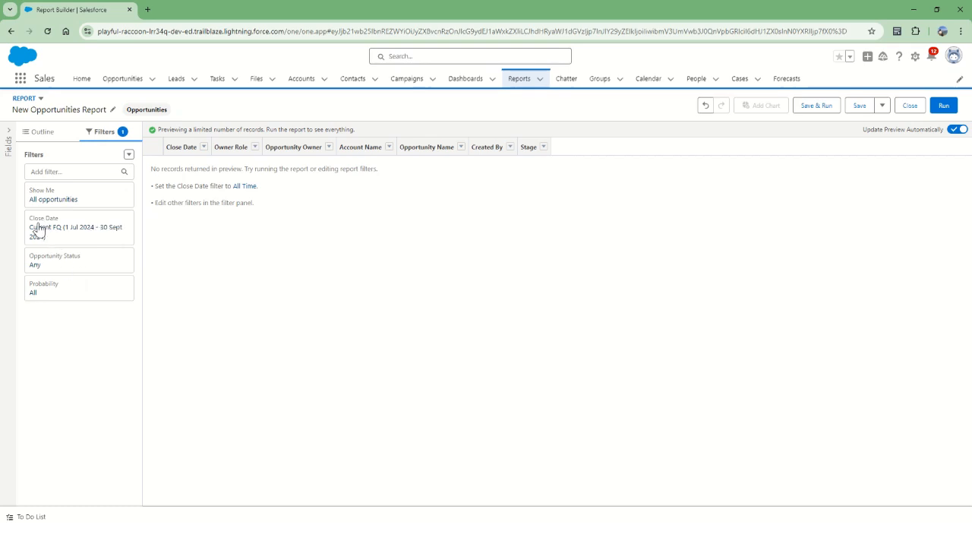
pyautogui.click(85, 240)
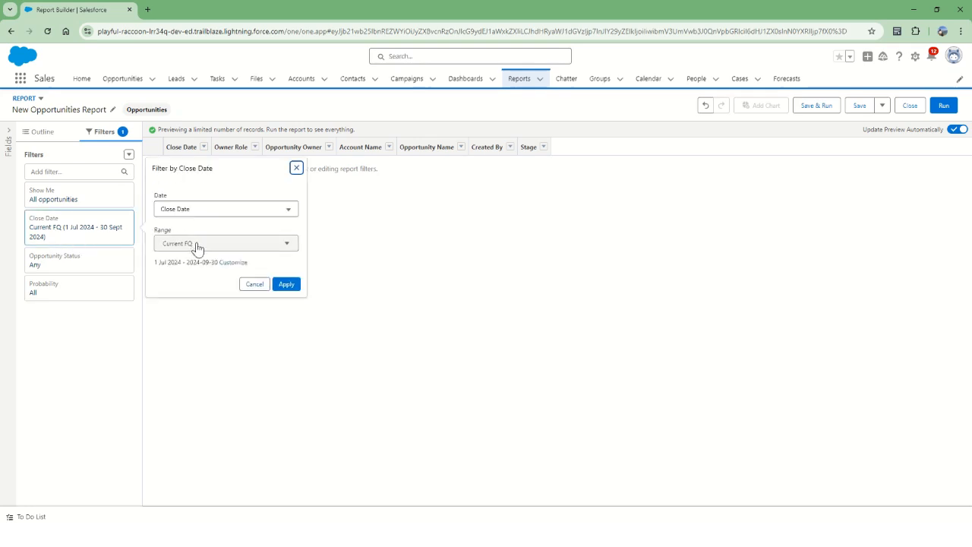
pyautogui.click(197, 245)
pyautogui.click(199, 265)
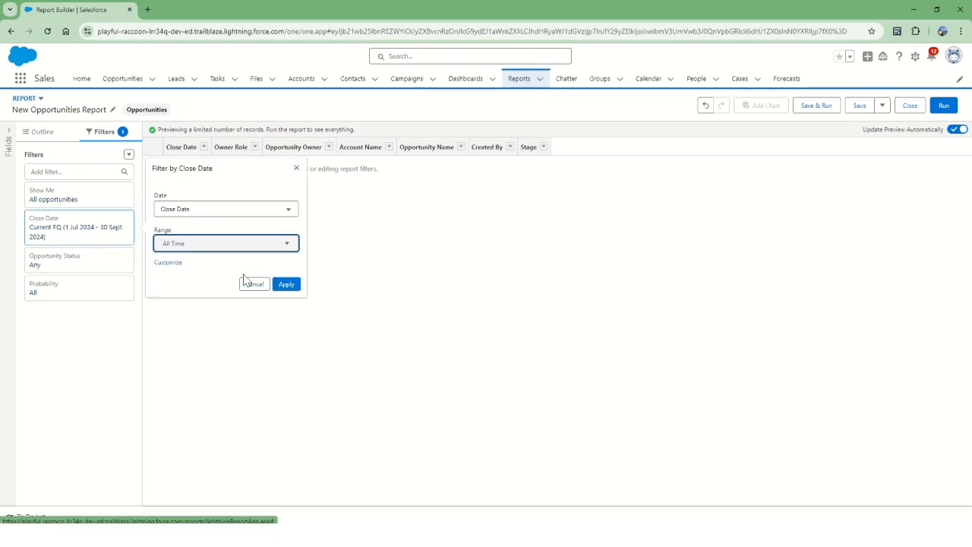
pyautogui.click(287, 285)
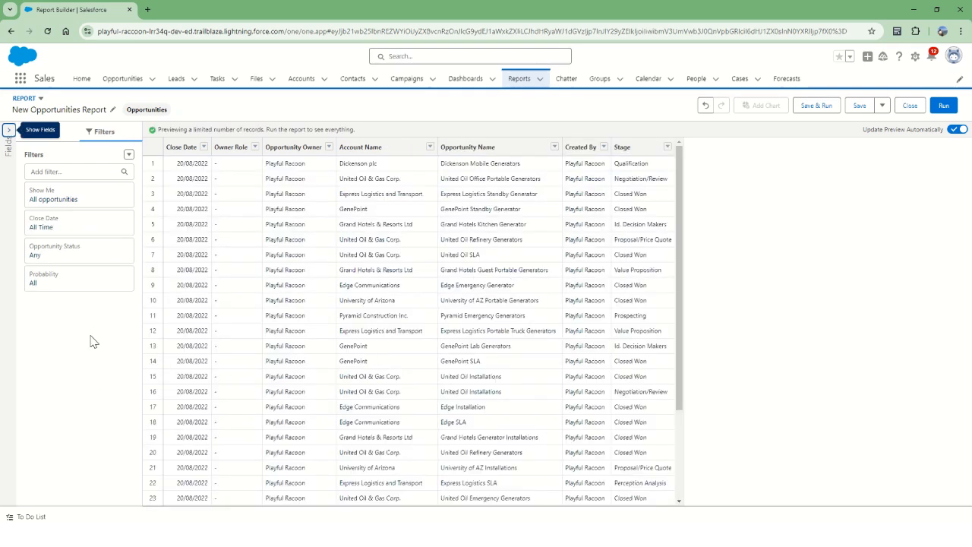
# Step: Add a Stage filter that equals Qualification
pyautogui.click(55, 172)
pyautogui.write('stag')
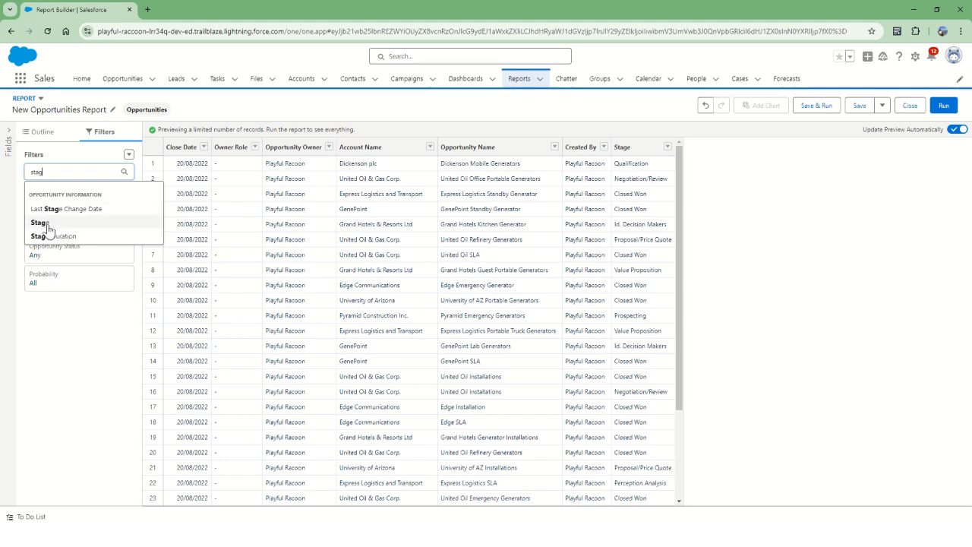
pyautogui.click(47, 229)
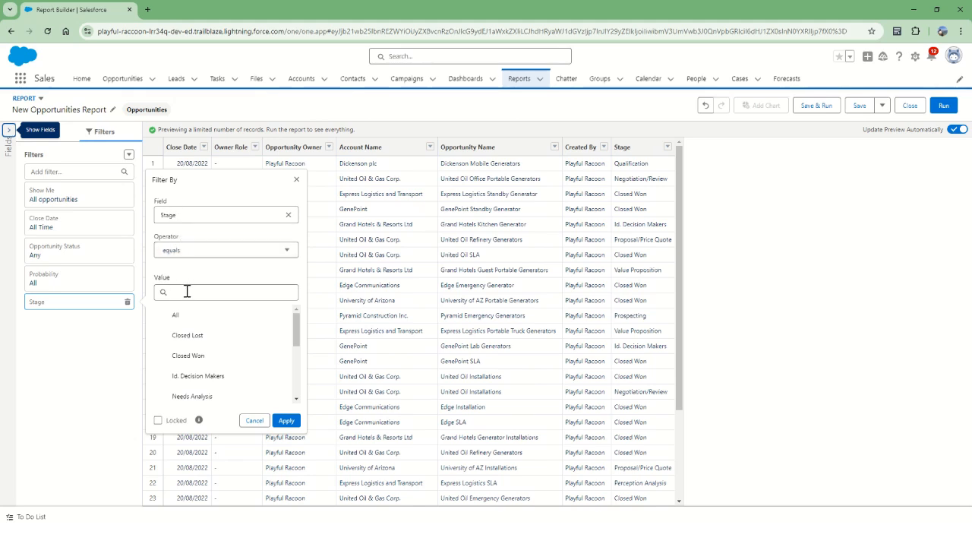
pyautogui.moveTo(294, 328); pyautogui.dragTo(296, 379)
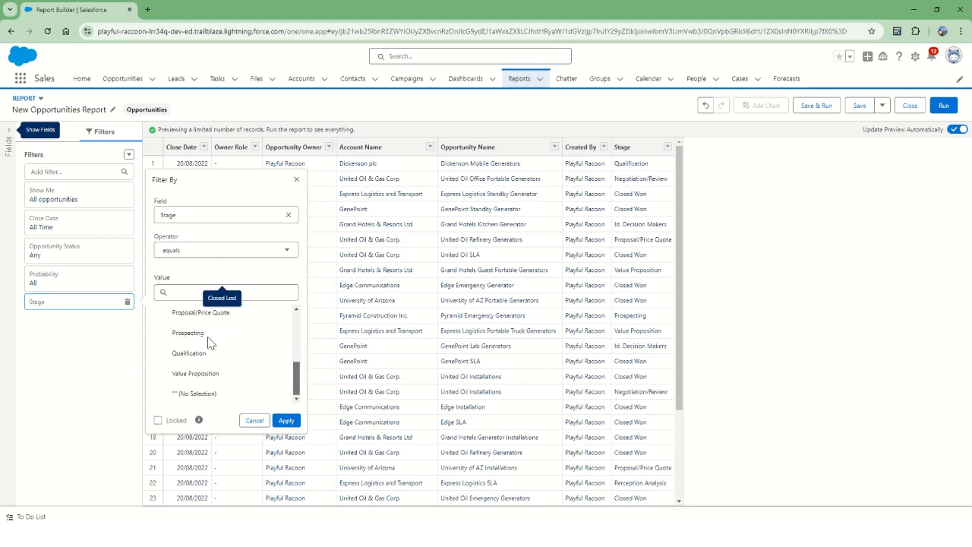
pyautogui.click(189, 355)
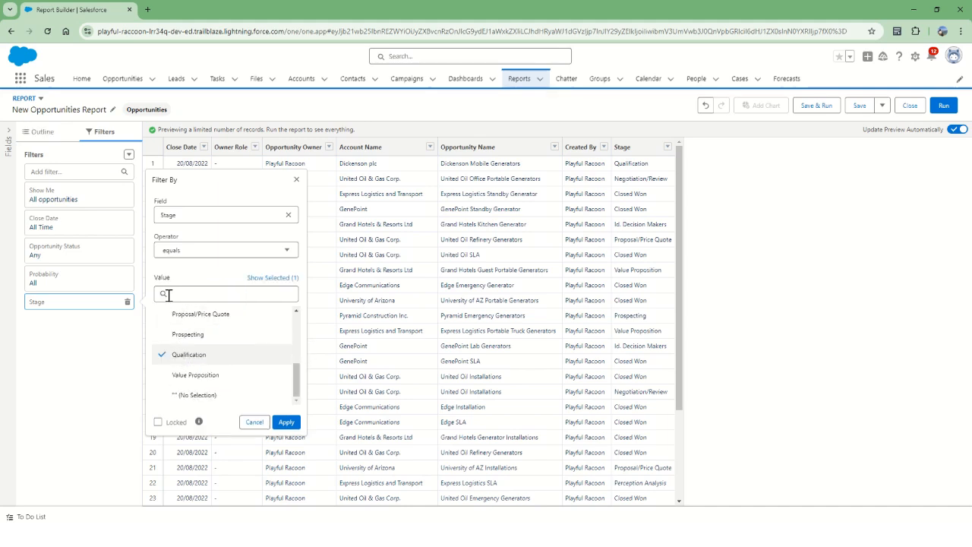
pyautogui.click(286, 423)
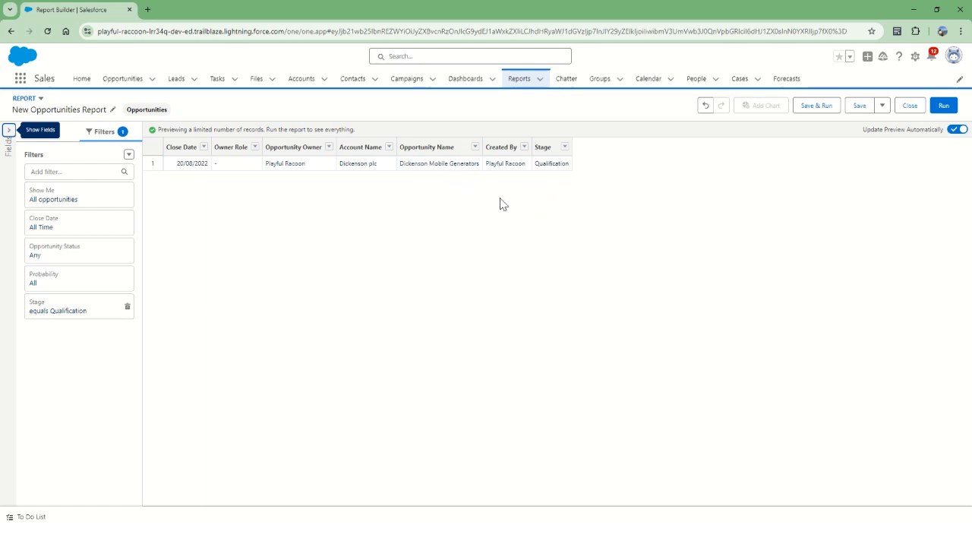
# Step: Name the report Opportunities in Qualification, correcting the spelling of Opportunities
pyautogui.click(820, 108)
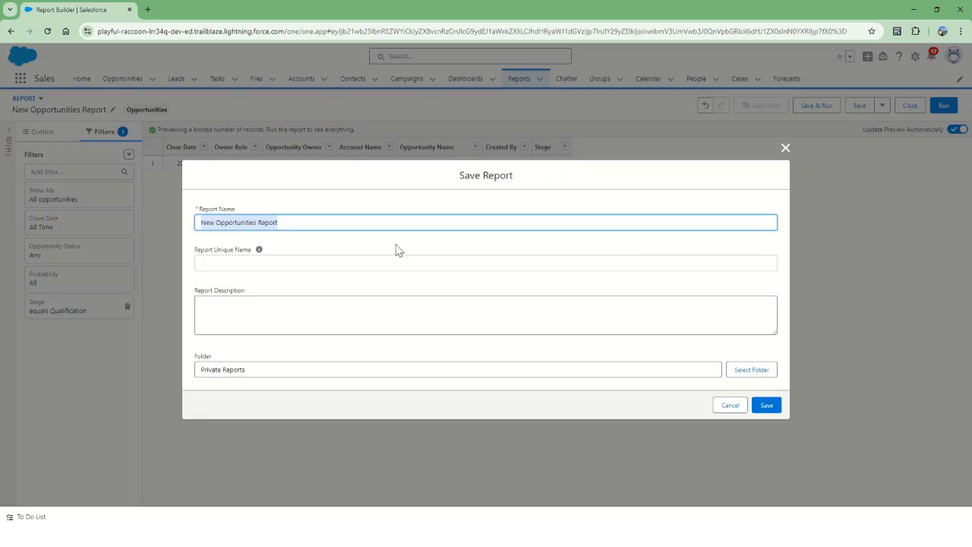
pyautogui.write('Opportuni')
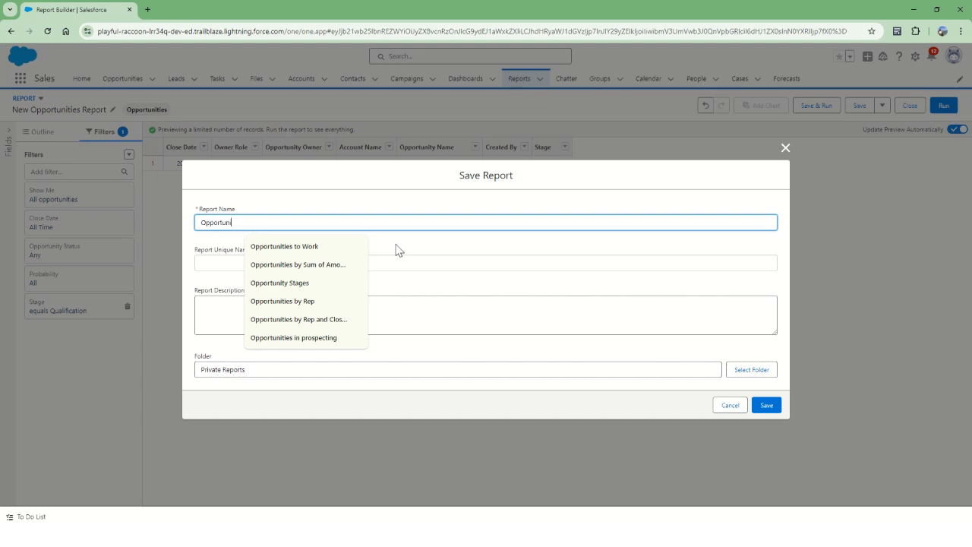
pyautogui.write('tites in Qualification')
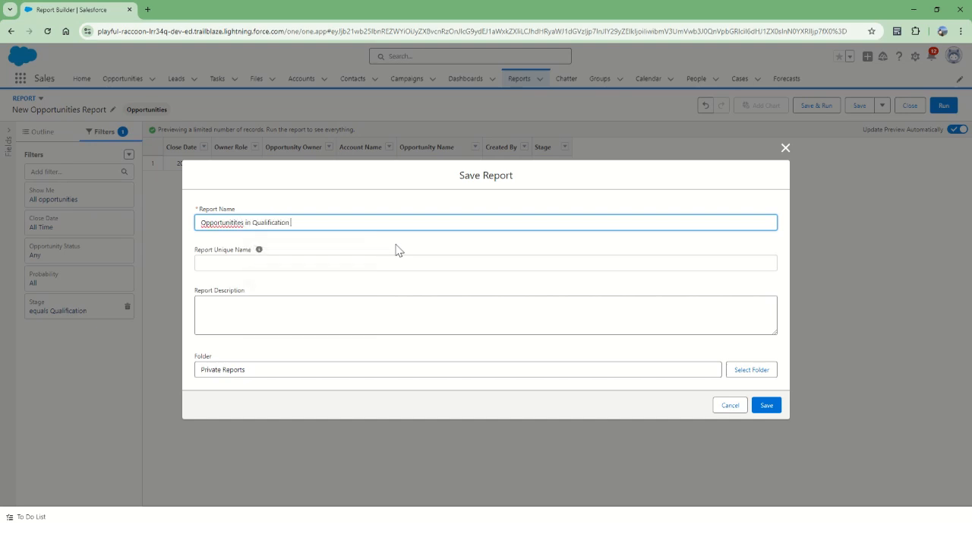
pyautogui.rightClick(227, 222)
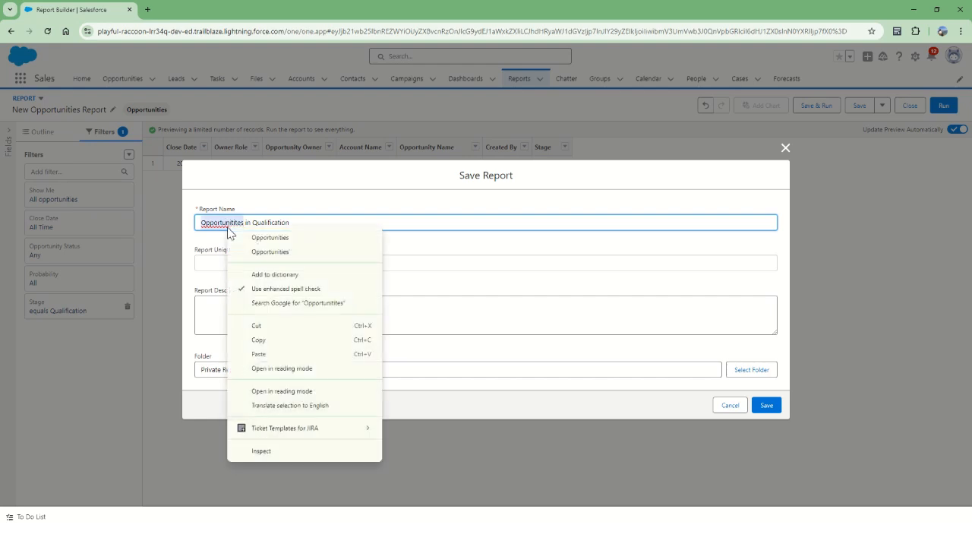
pyautogui.click(289, 249)
# Step: Save the report into the Public Reports folder and reopen it for editing
pyautogui.click(745, 371)
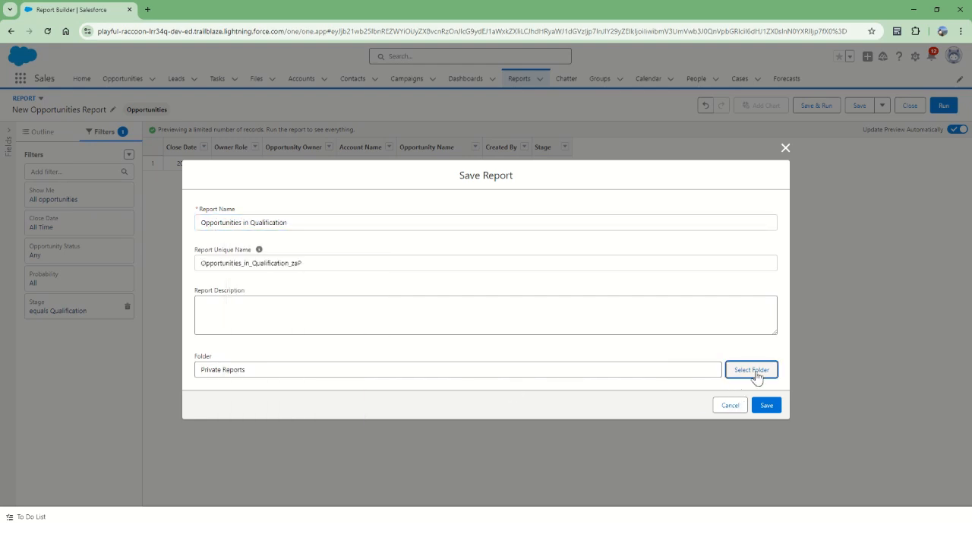
pyautogui.click(754, 371)
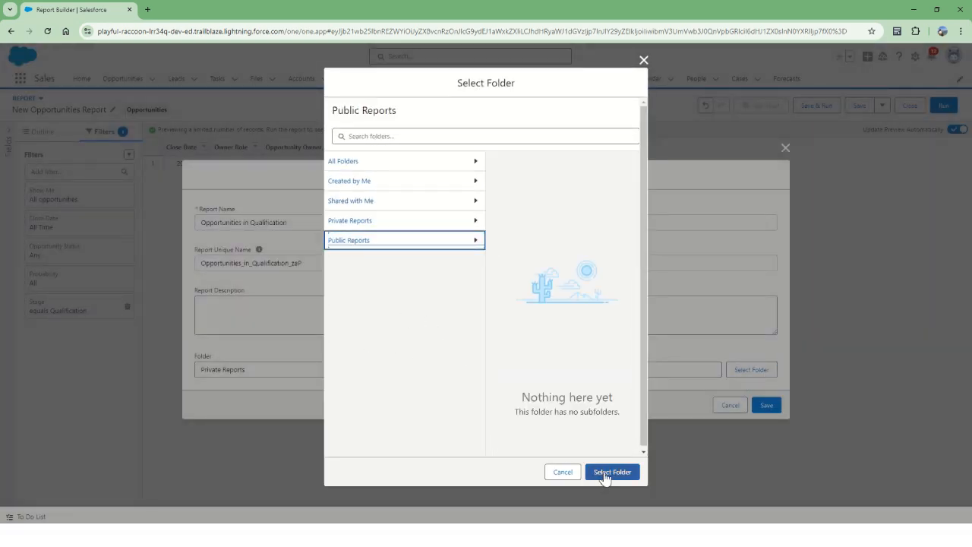
pyautogui.click(606, 472)
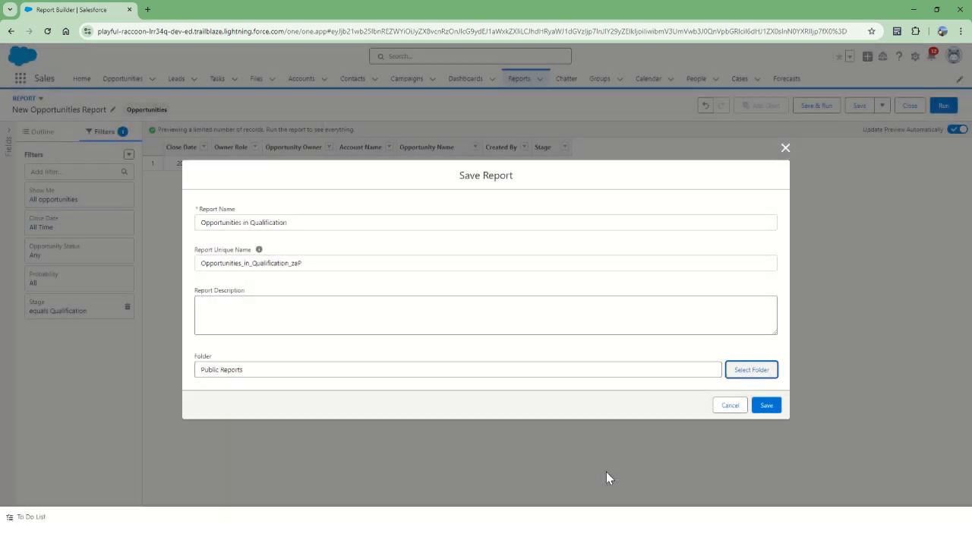
pyautogui.click(763, 409)
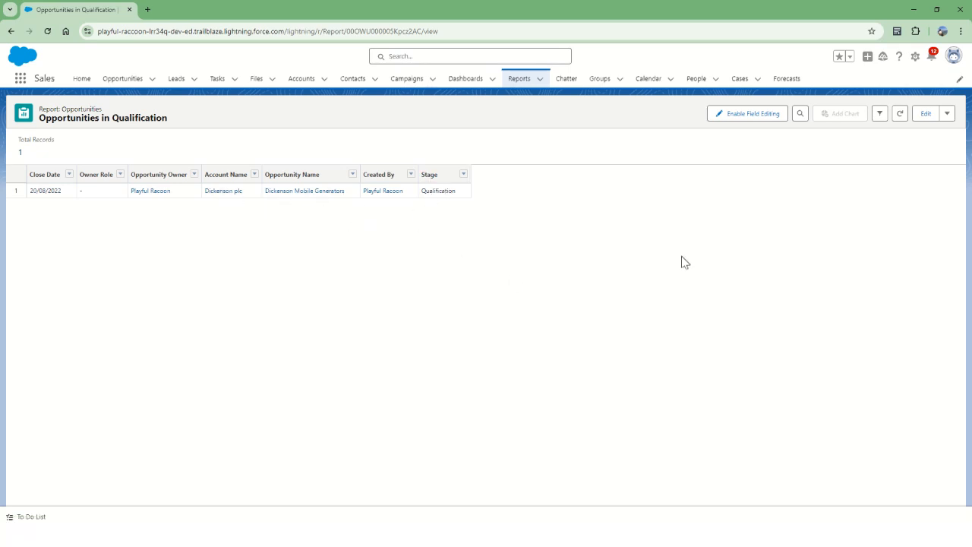
pyautogui.click(927, 115)
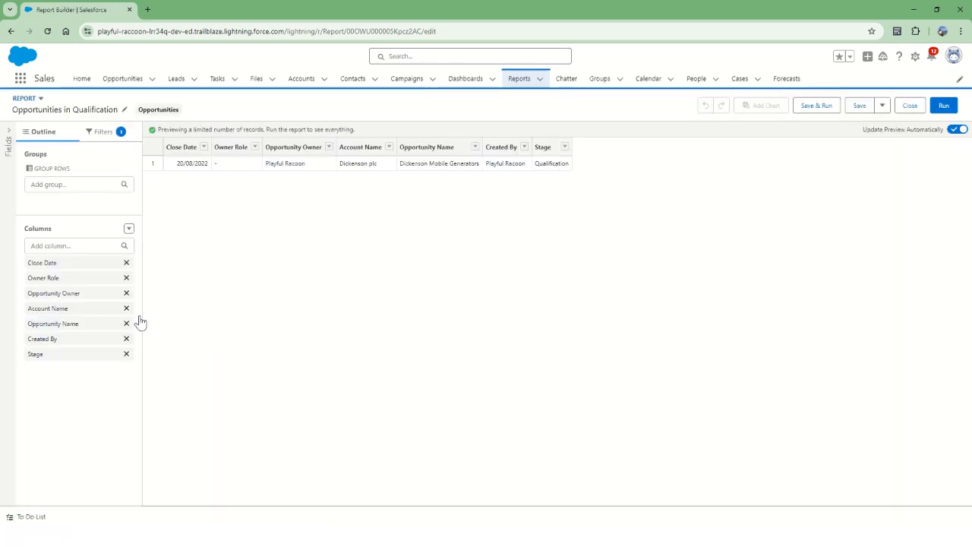